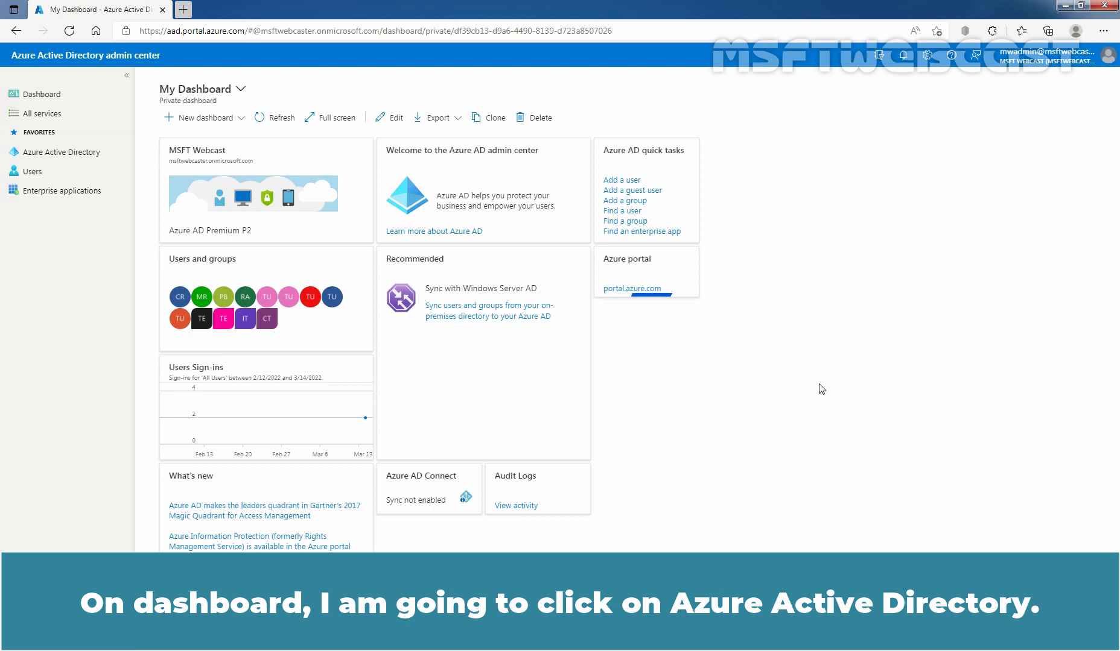
- Go to All users and open the MicrosoftAccount guest user's profile
left_click(60, 154)
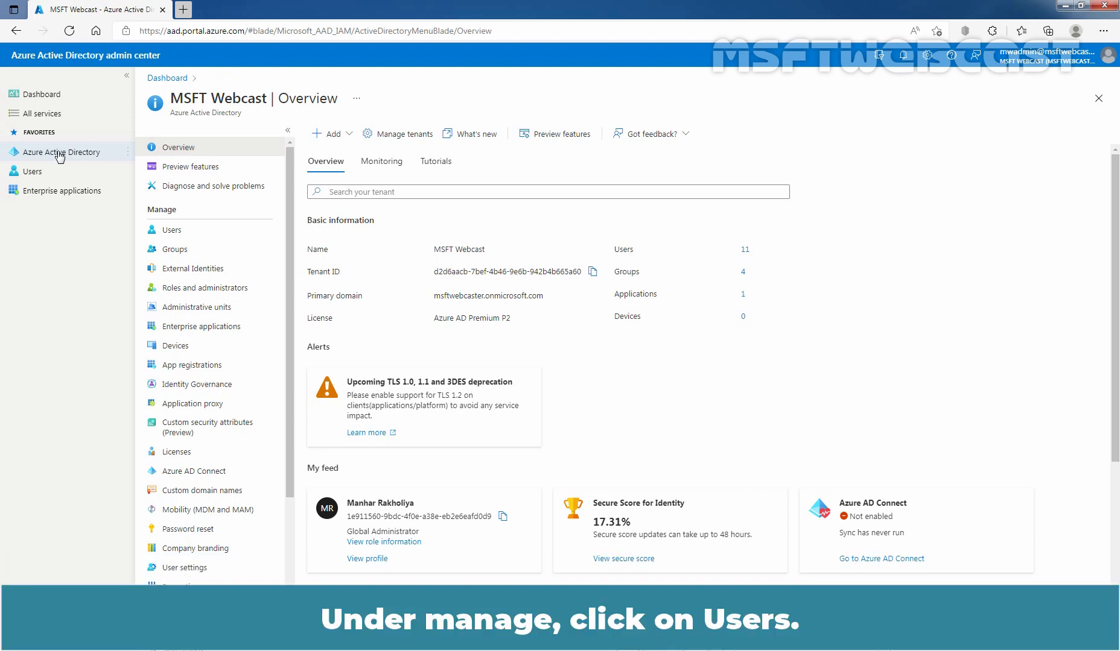
left_click(181, 231)
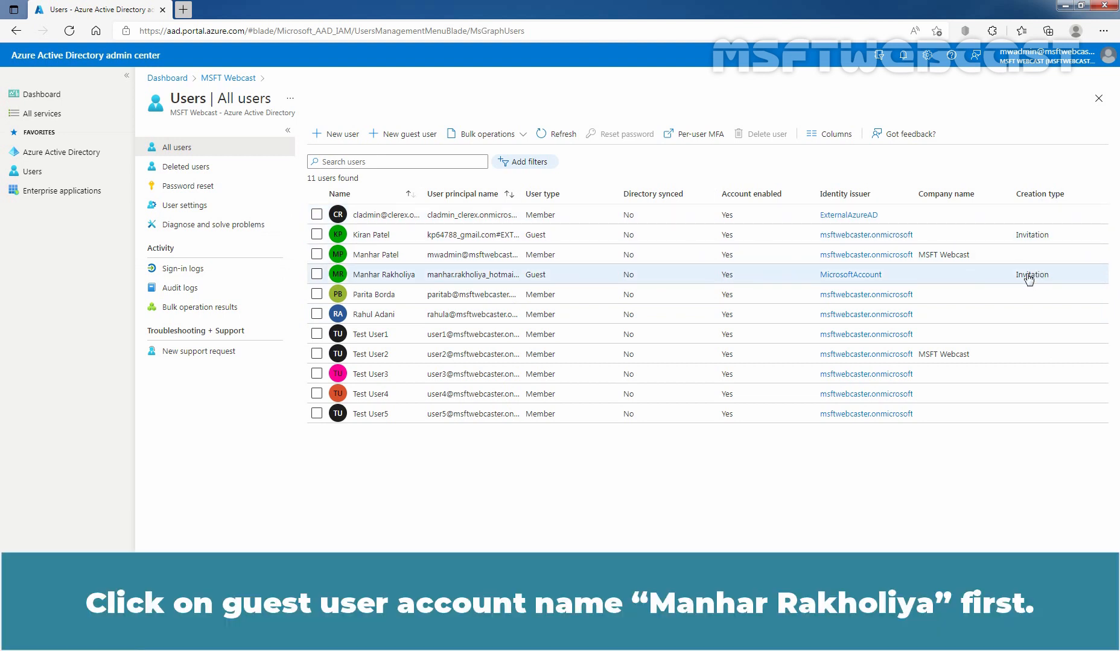
left_click(380, 276)
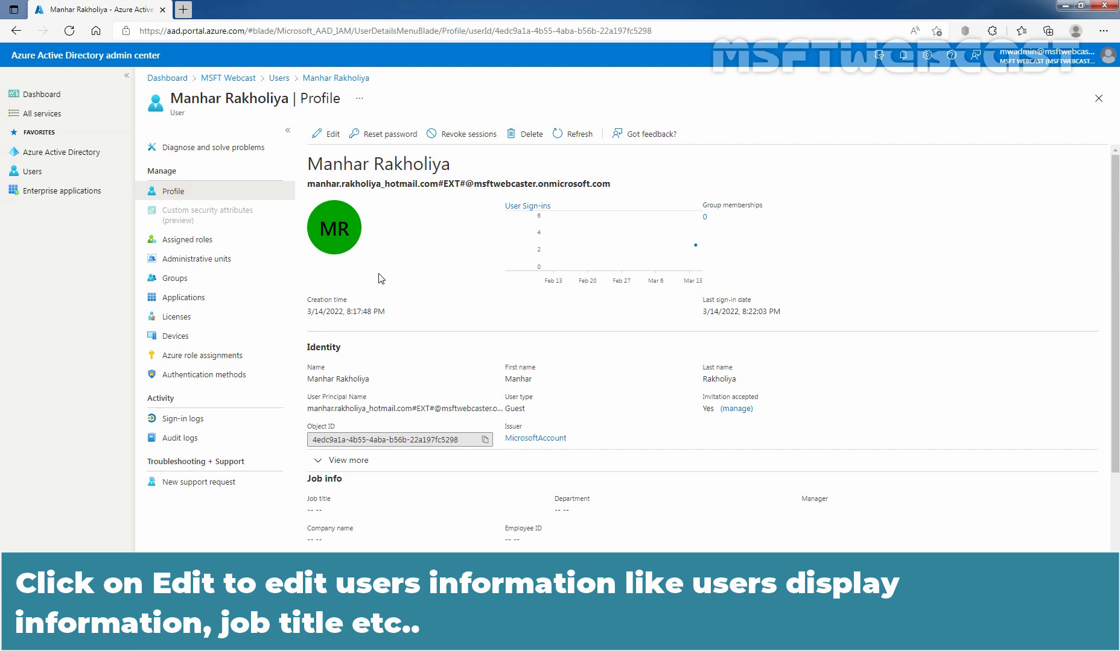
- Edit the guest's Job info, entering job title 'Content Moderator' and department 'Content Team'
left_click(332, 135)
scroll(370, 217, "down", 3)
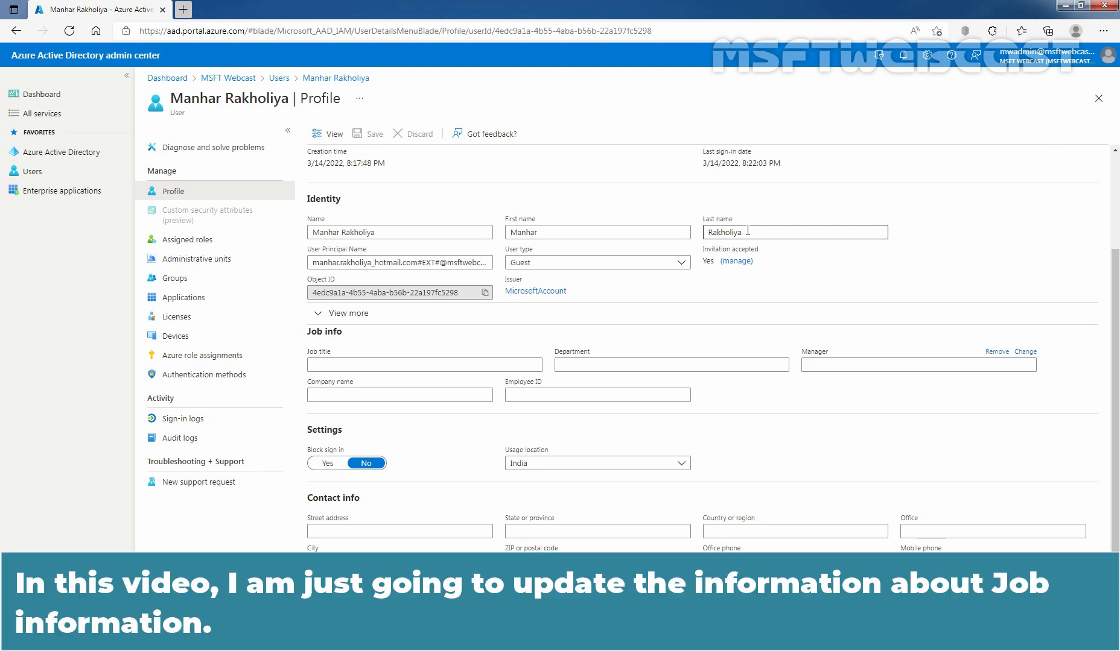
scroll(745, 230, "down", 2)
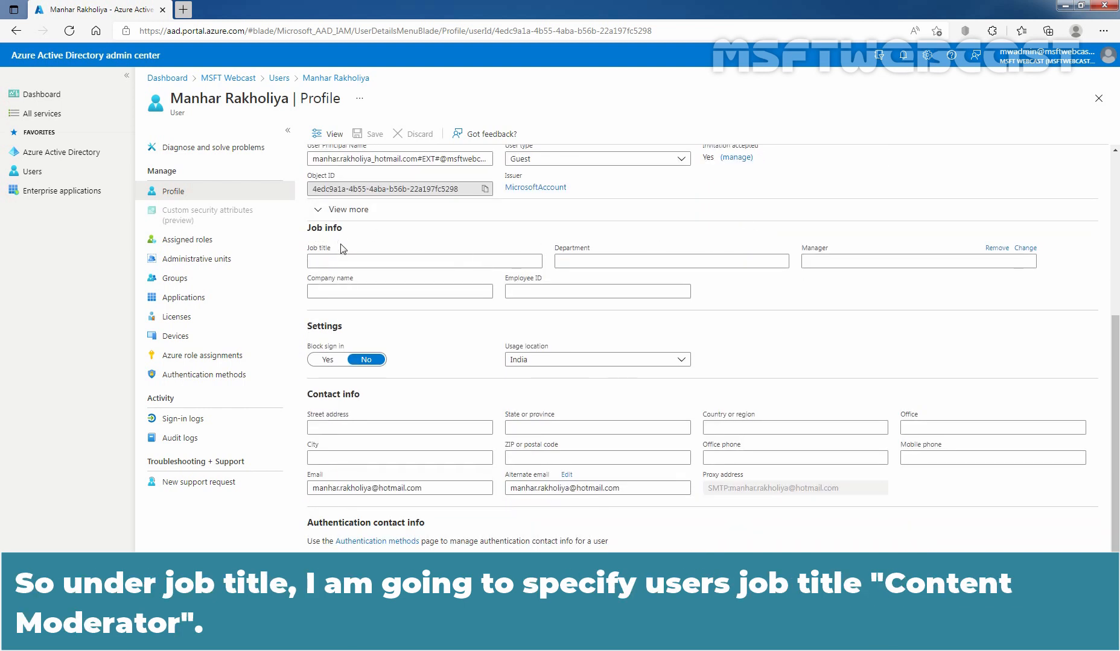
left_click(343, 263)
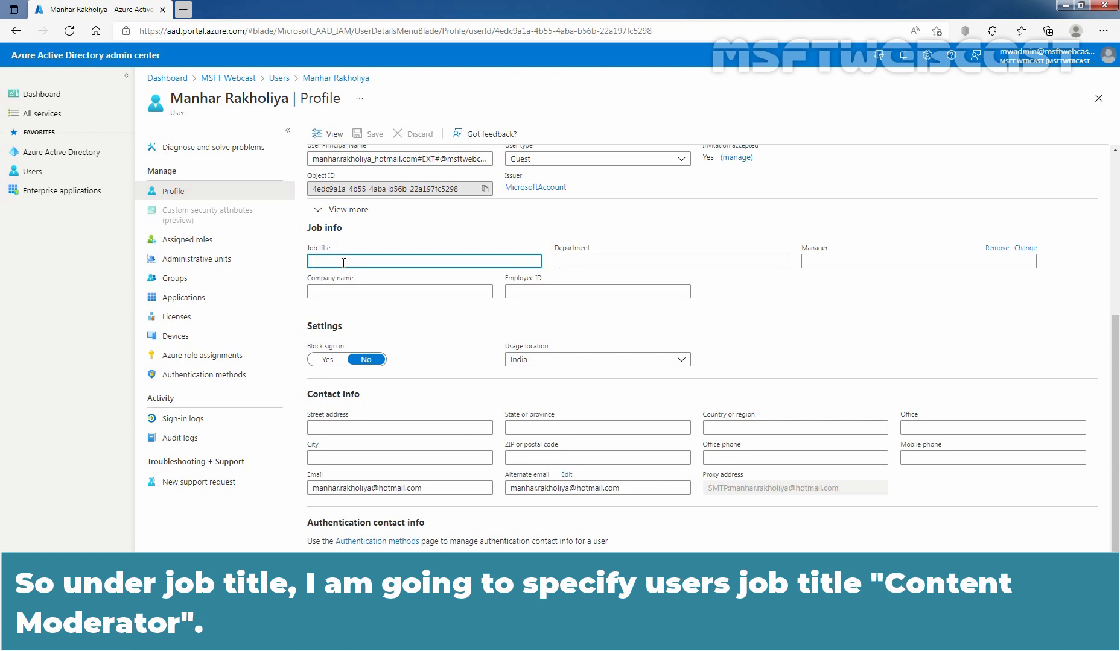
type("Content Moderator")
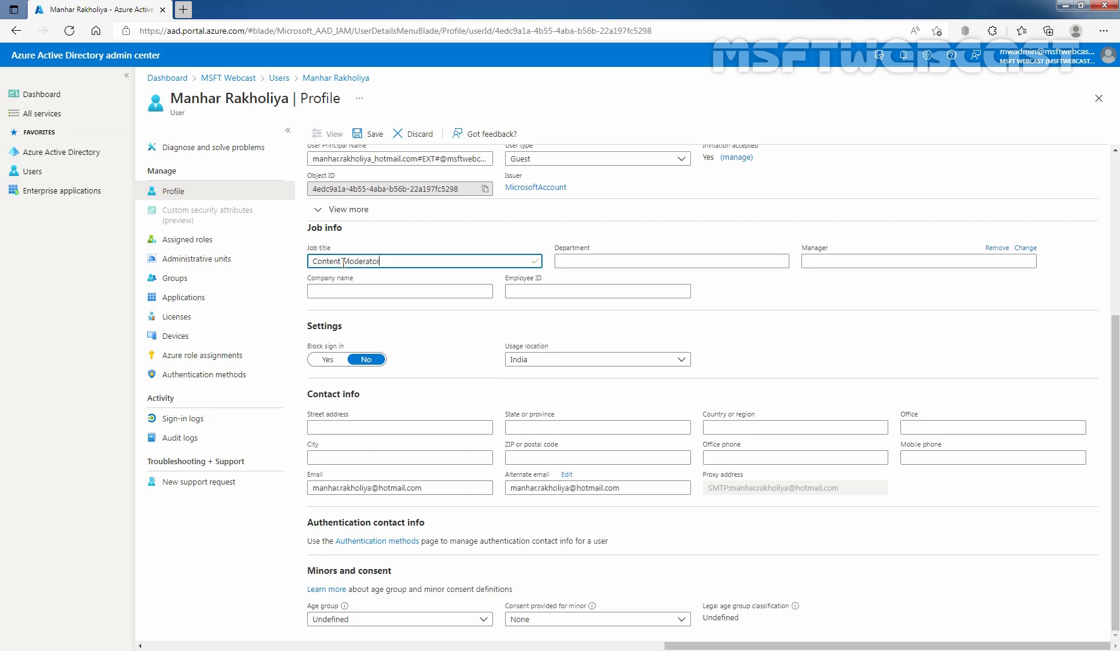
left_click(606, 259)
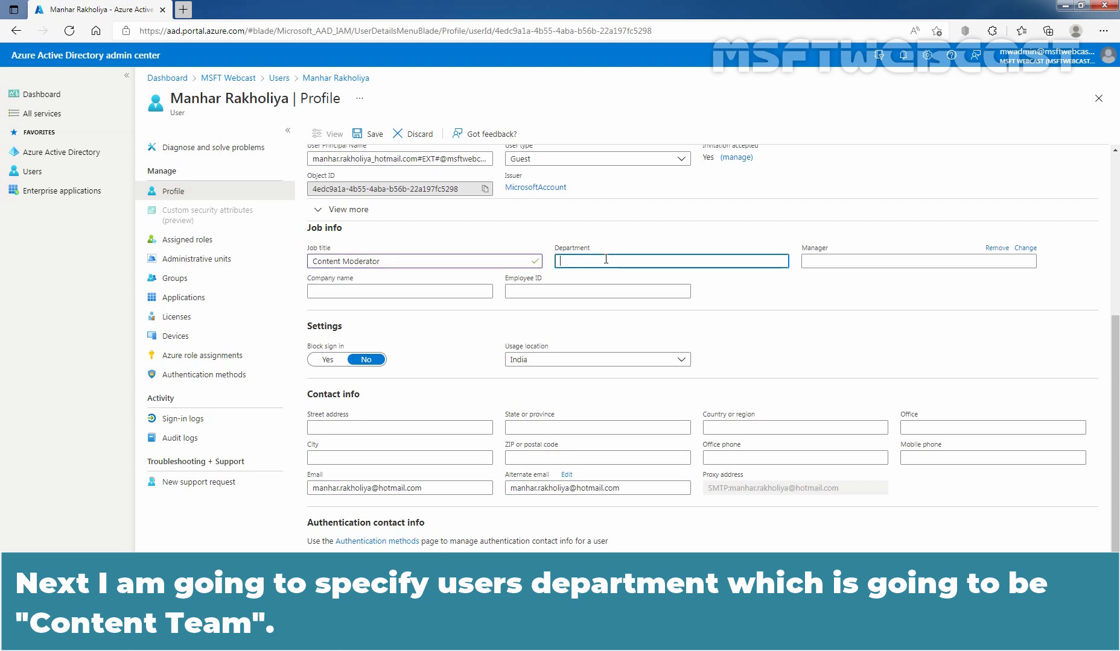
type("Content Team")
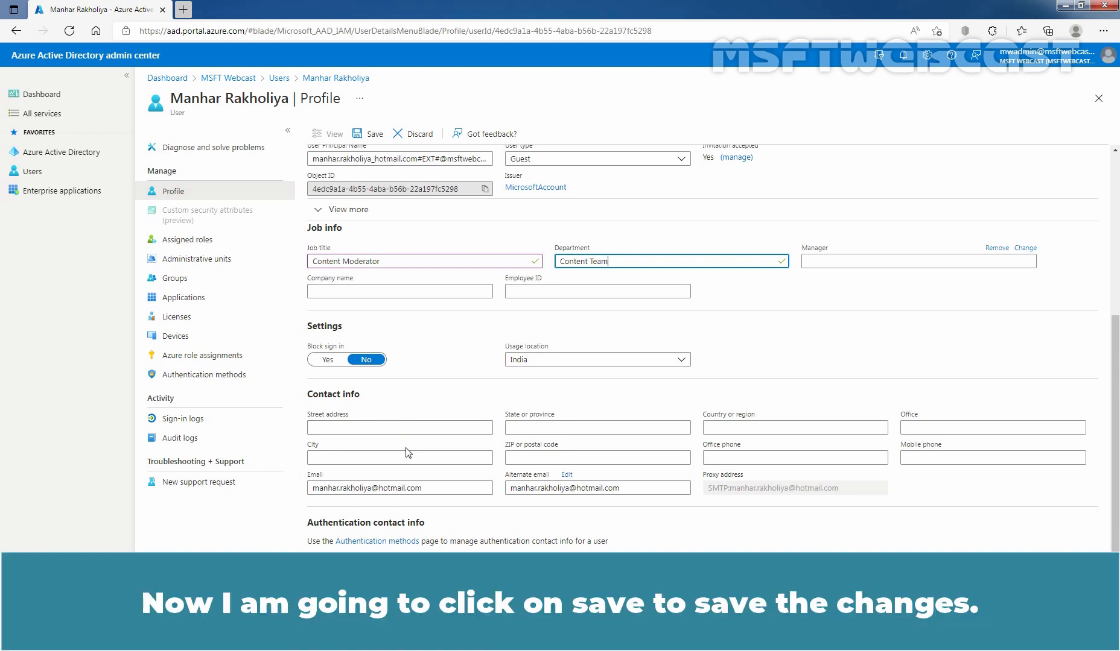
- Save the profile with job title Content Moderator and department Content Team
left_click(374, 135)
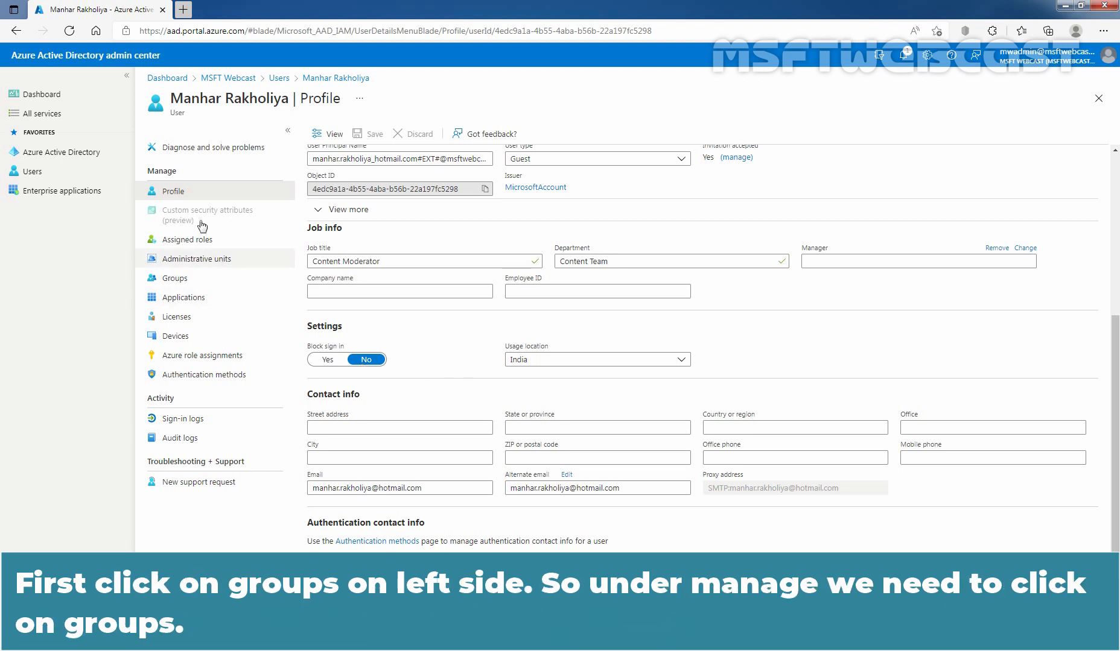
- Add the guest to the Content Team group and refresh their Groups list to show it
left_click(188, 282)
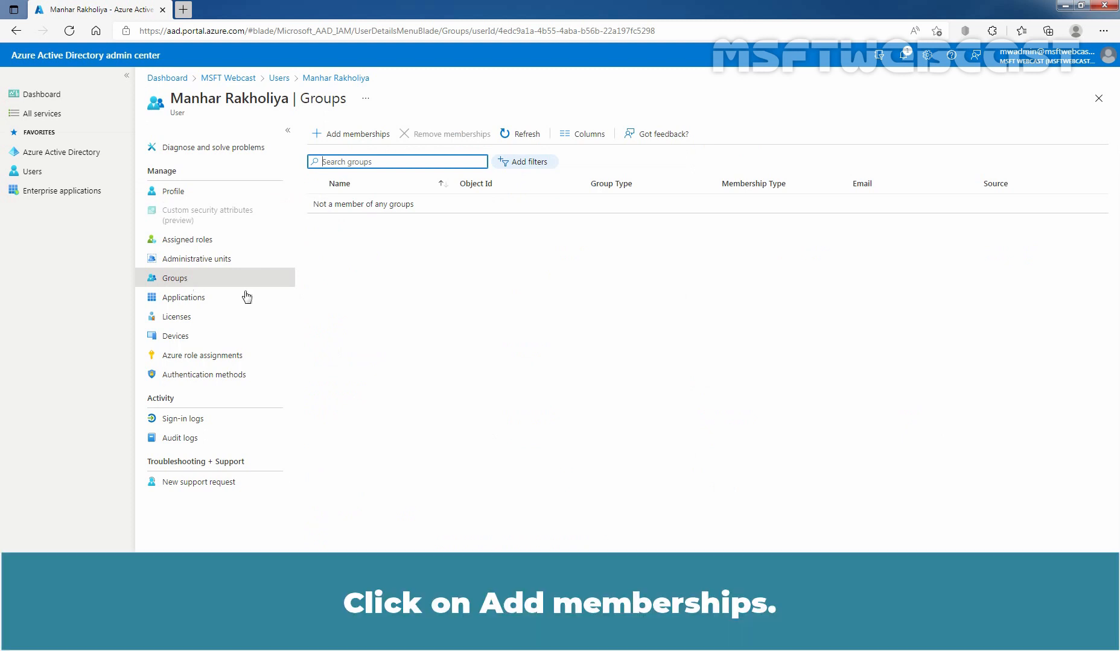
left_click(357, 134)
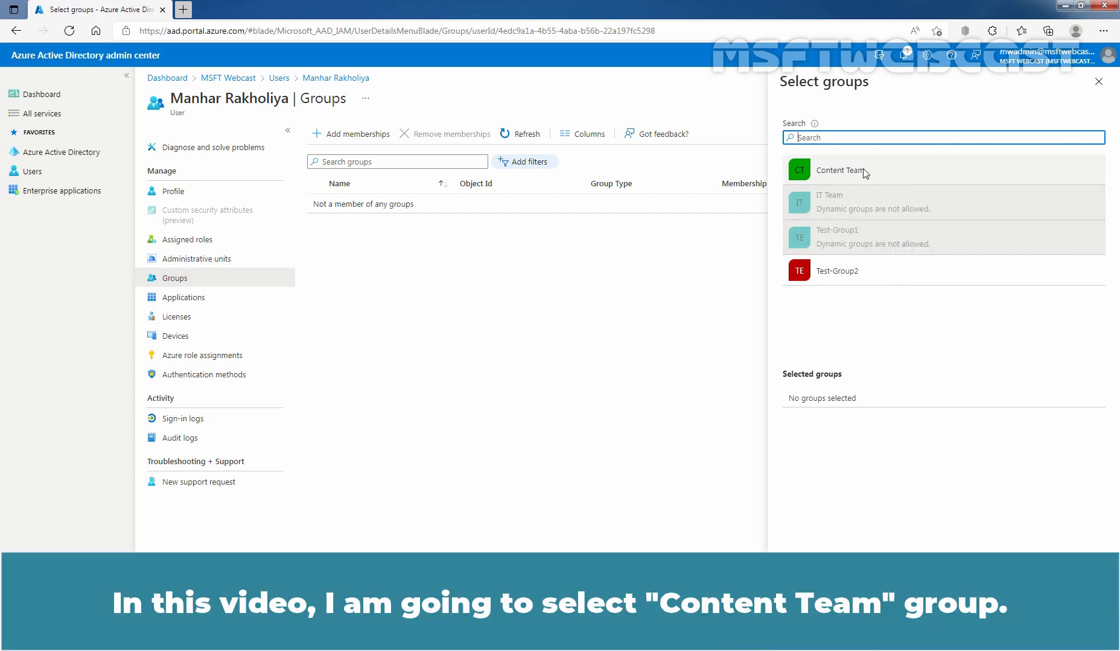
left_click(819, 170)
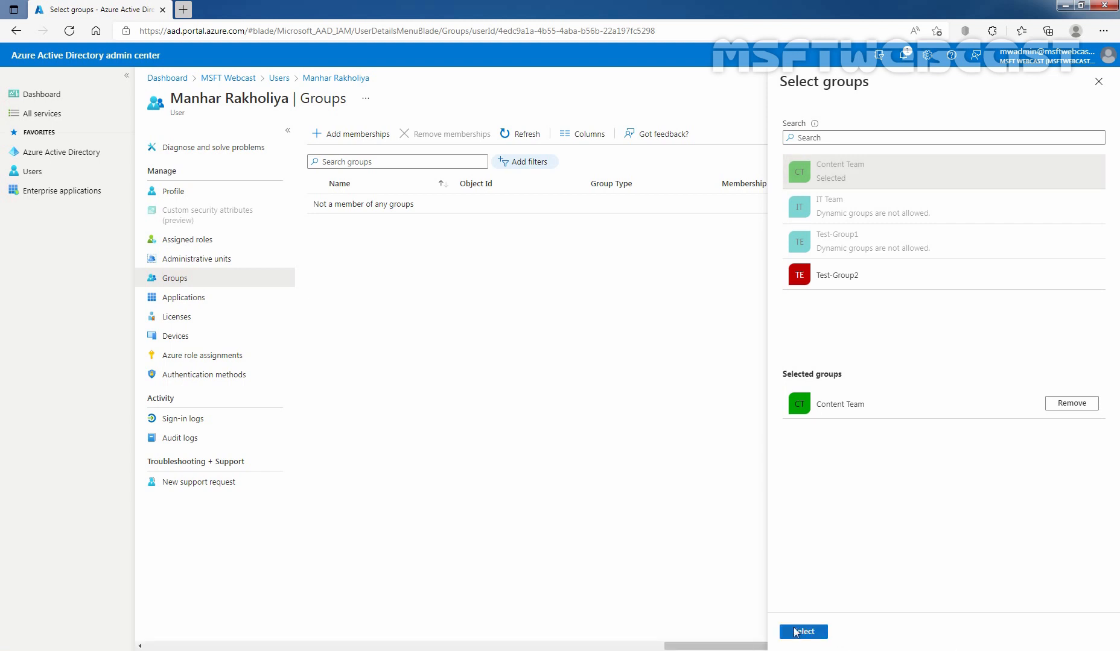
left_click(803, 632)
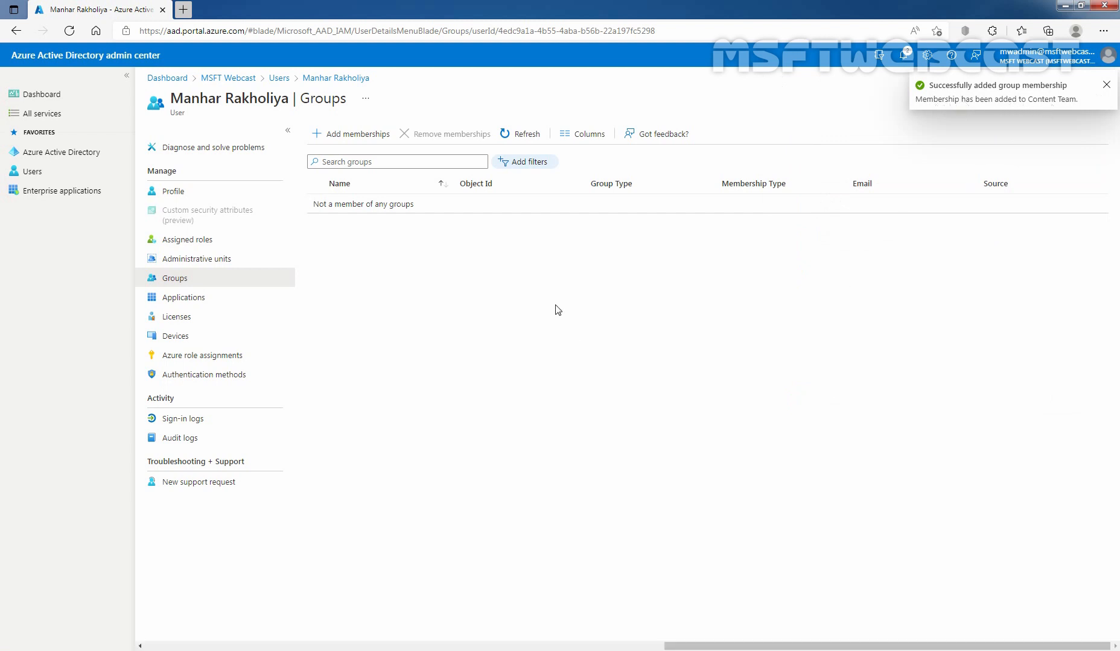
left_click(522, 135)
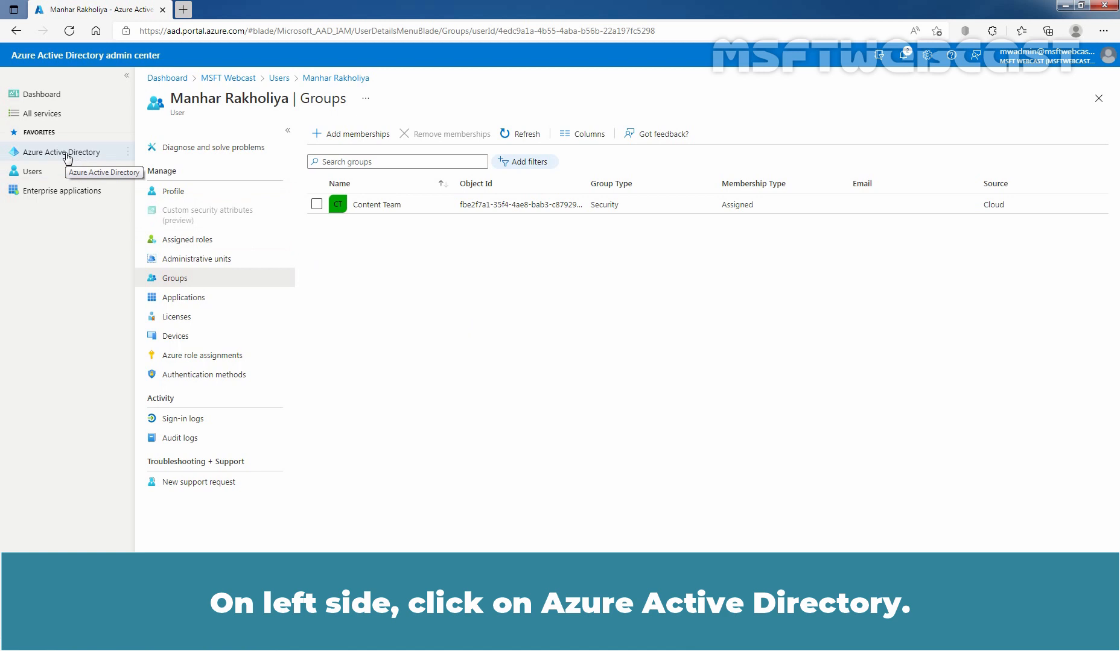
- Open Test-Group2's Members page from the directory's Groups and launch Add members
left_click(68, 158)
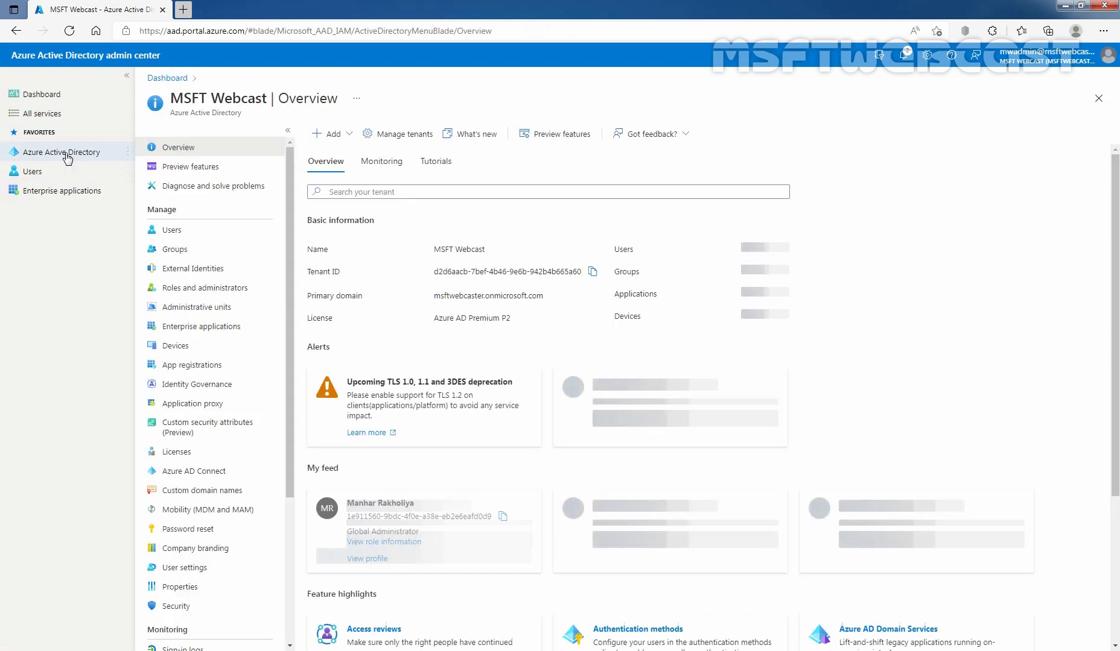
left_click(166, 253)
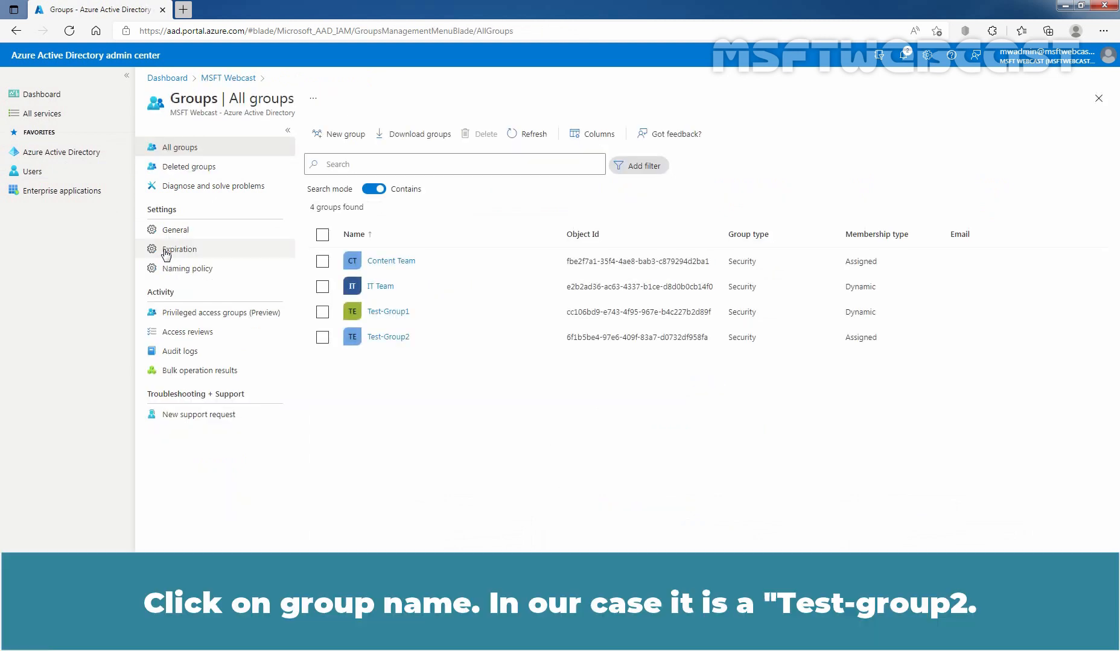
left_click(382, 337)
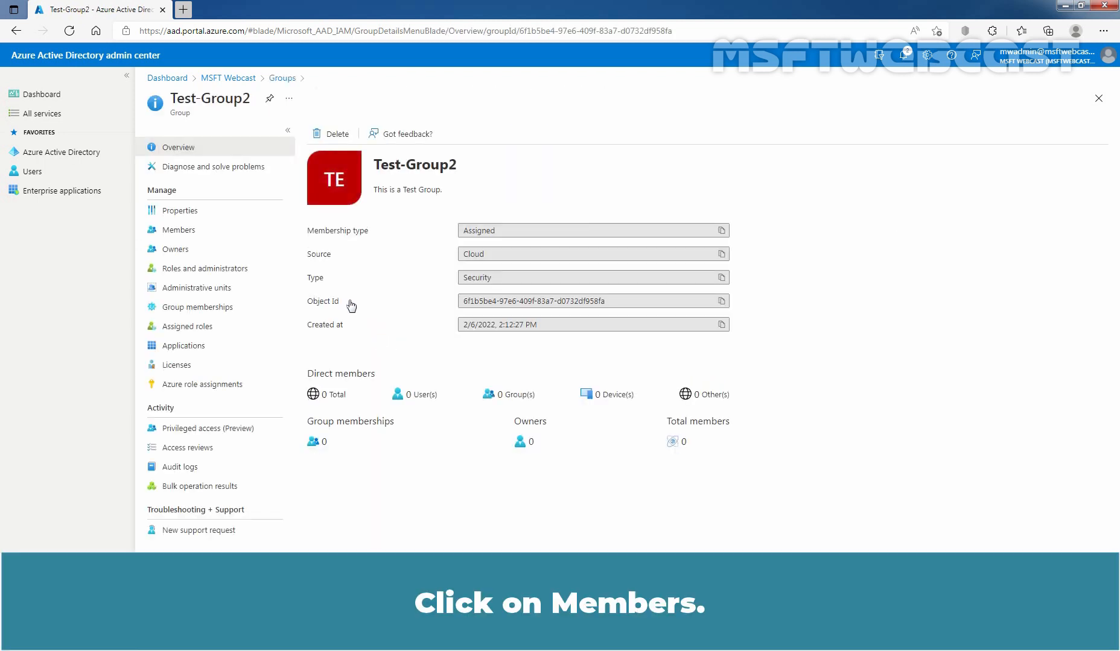
left_click(176, 235)
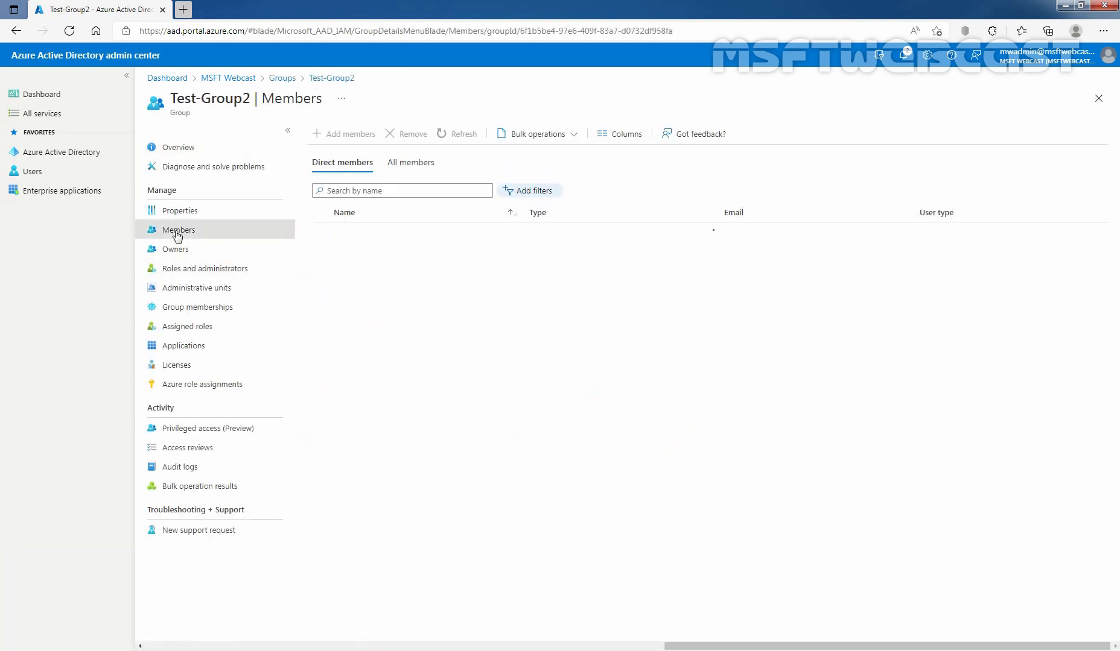
left_click(348, 137)
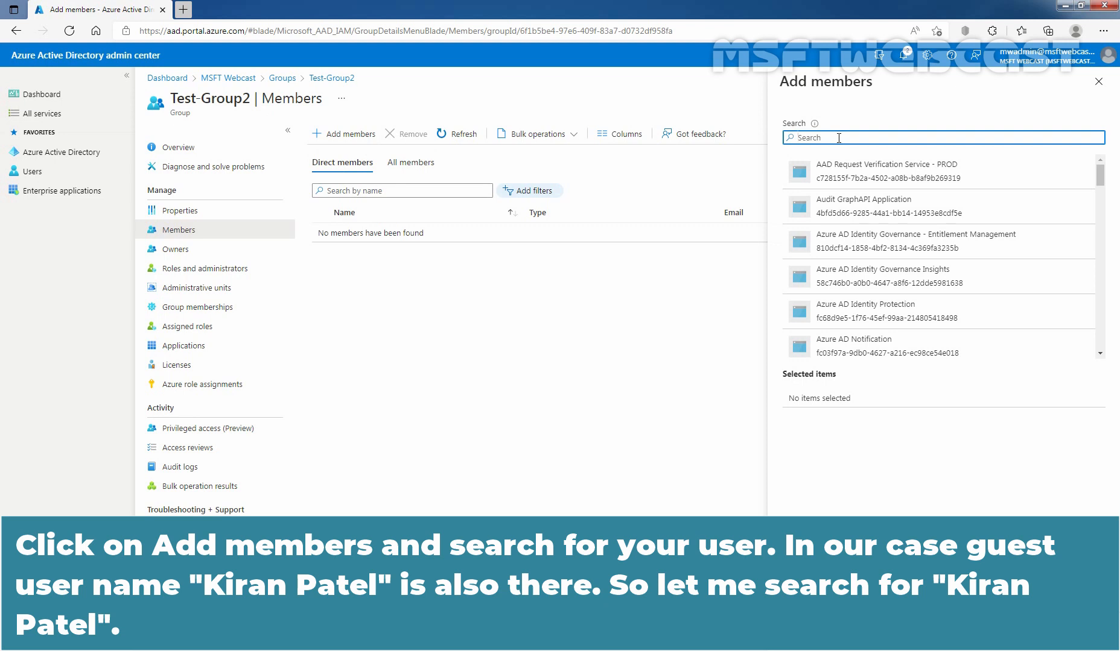
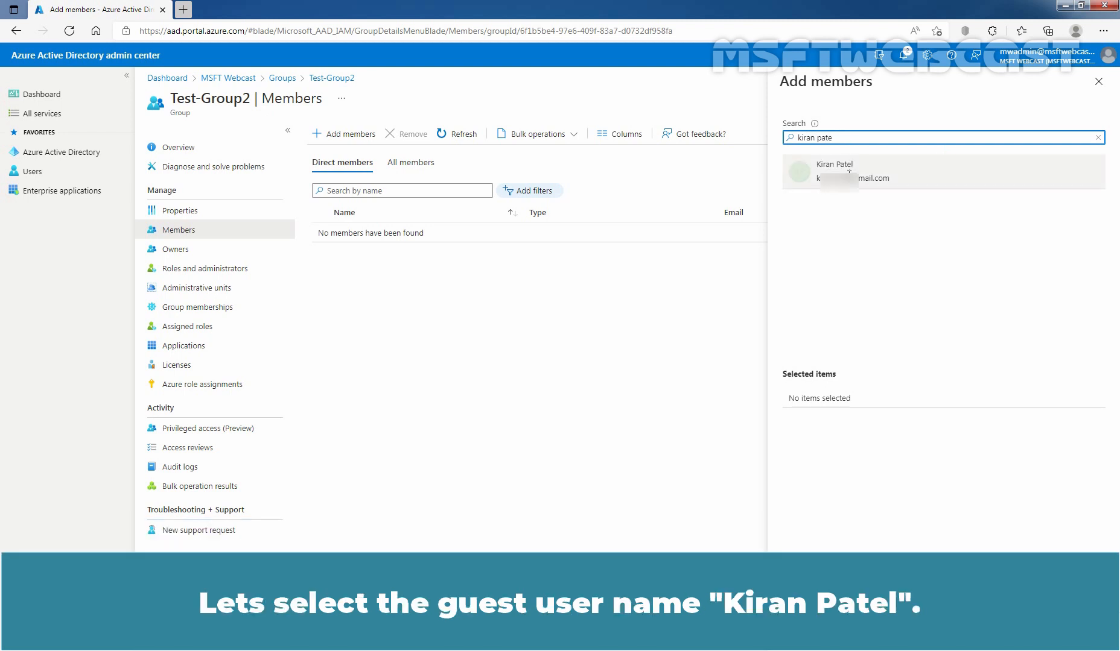
- Search for the guest by name, correcting a typo, and select them for Test-Group2
left_click(834, 172)
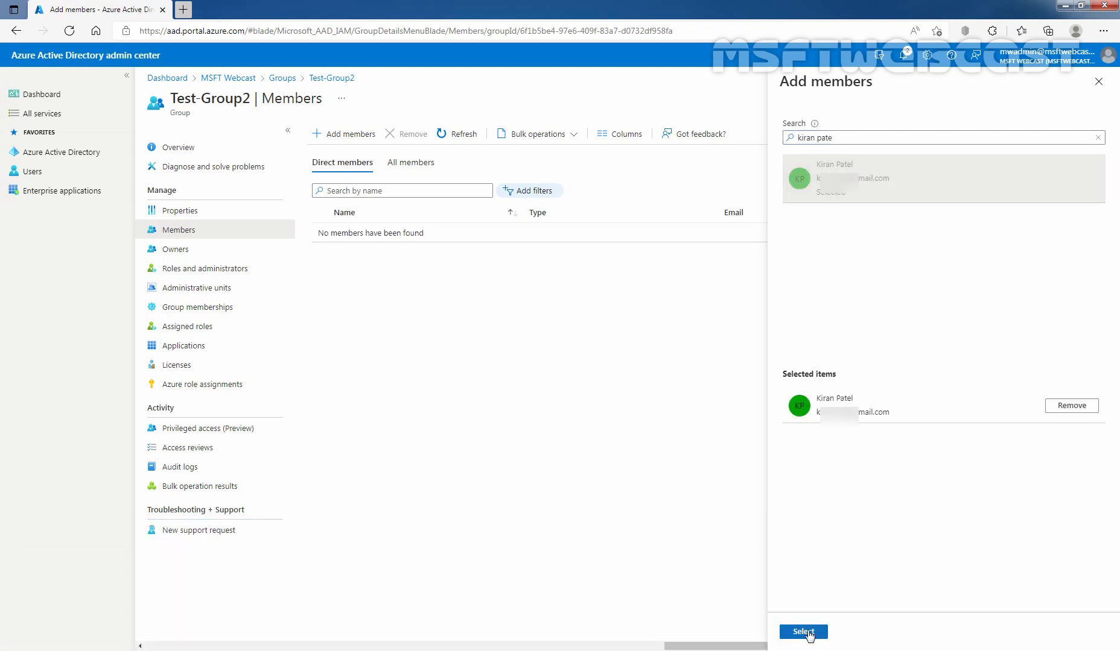
left_click(821, 631)
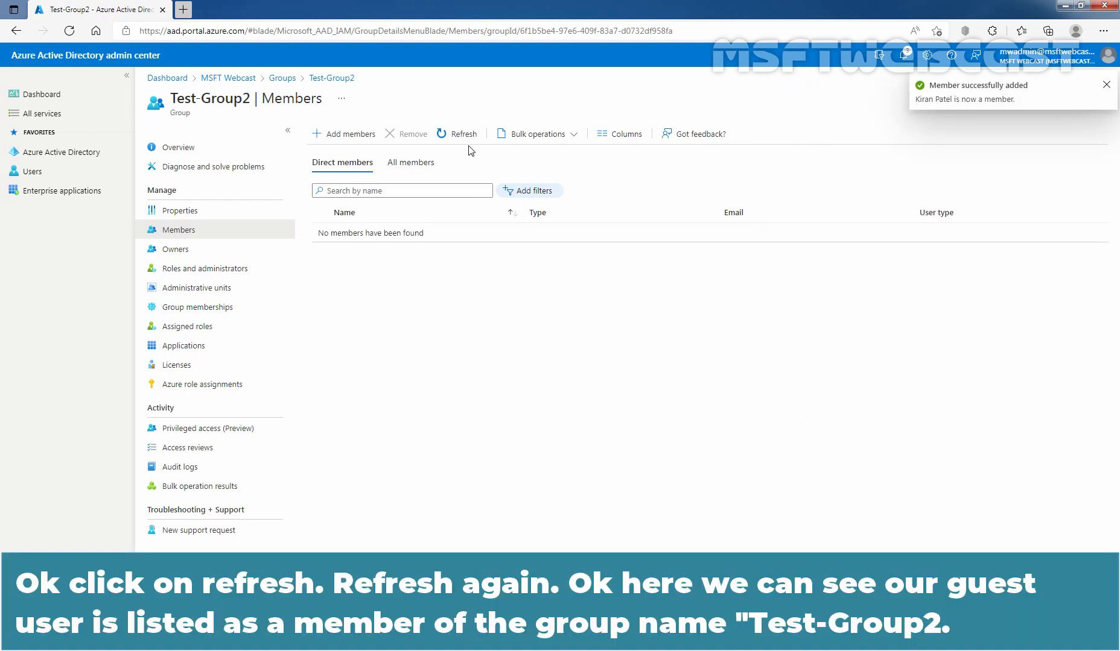
- Refresh Test-Group2's member list until the guest appears as a direct Guest member
left_click(461, 135)
left_click(462, 137)
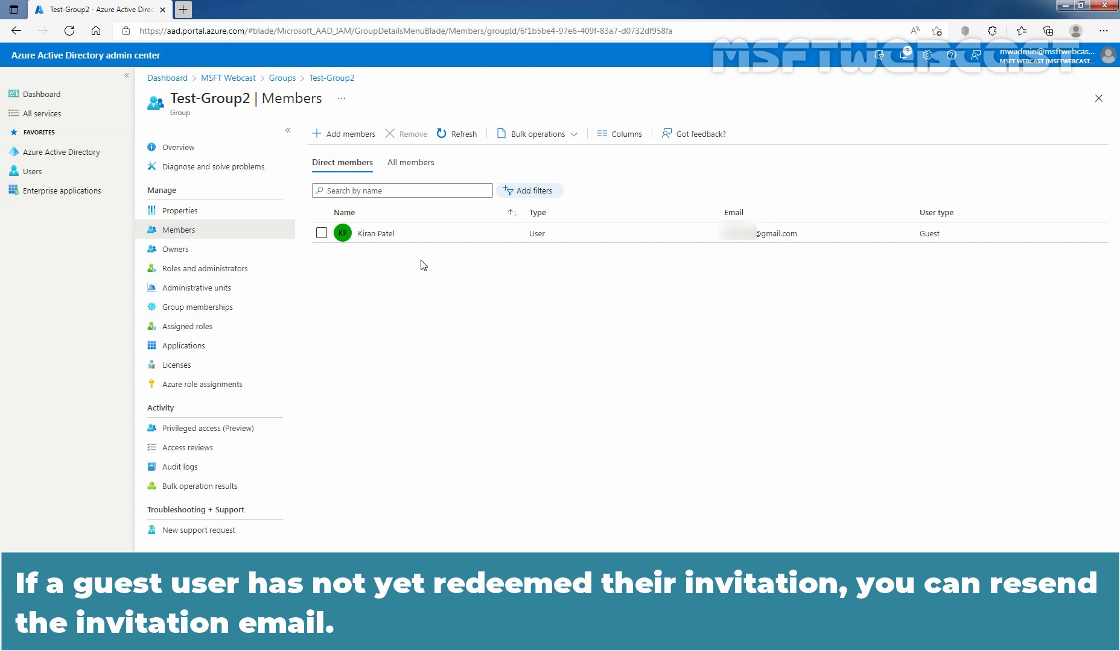
- Close the group blade and reopen the guest's profile from the All users list
left_click(1098, 98)
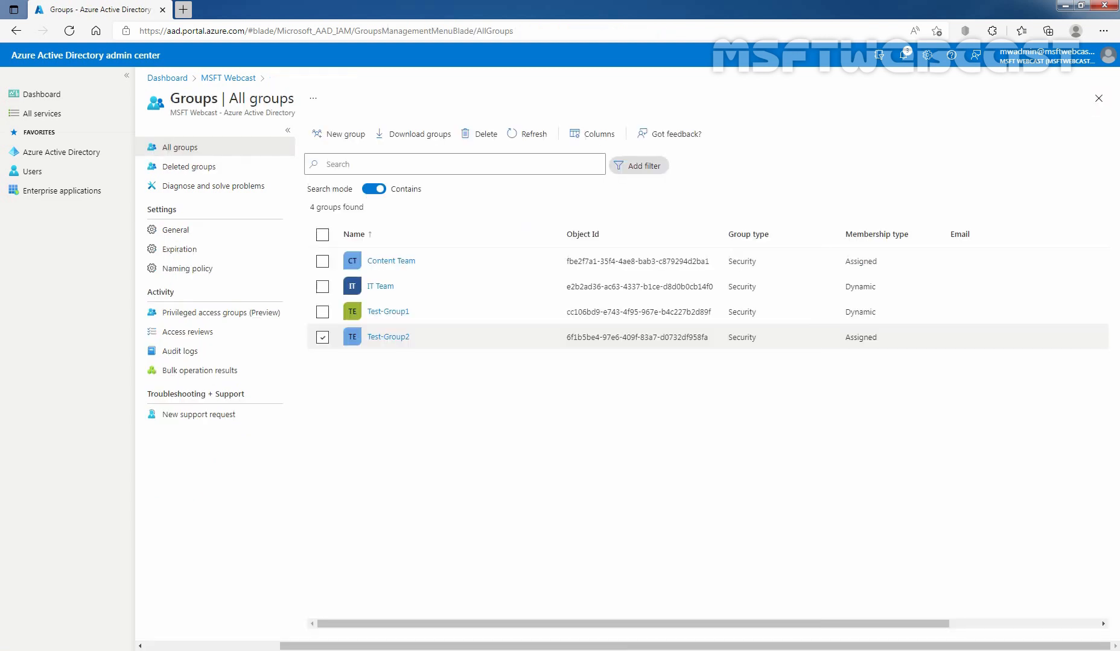
left_click(38, 178)
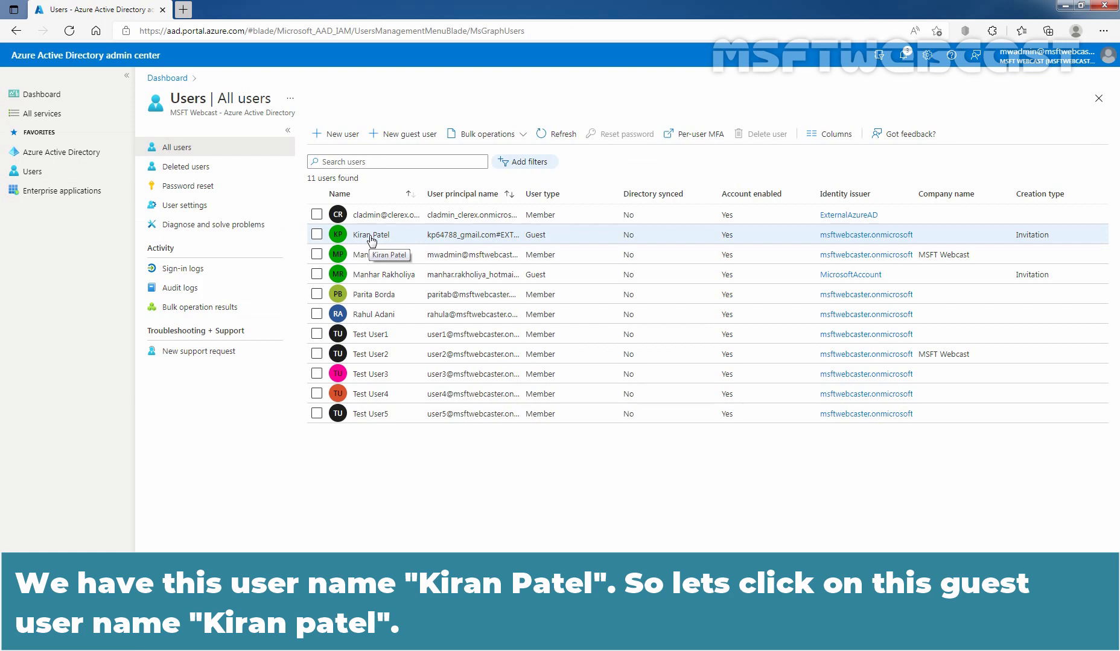
left_click(370, 236)
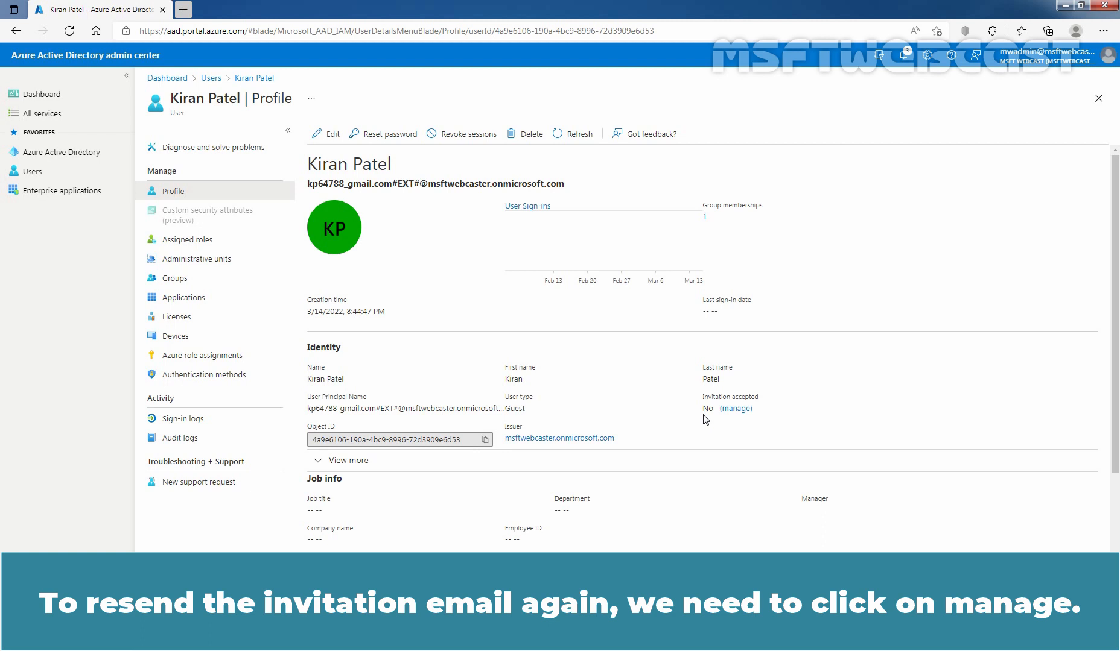
- Resend the guest's invitation from the Invitation accepted manage option, confirming Yes, then finish
left_click(738, 409)
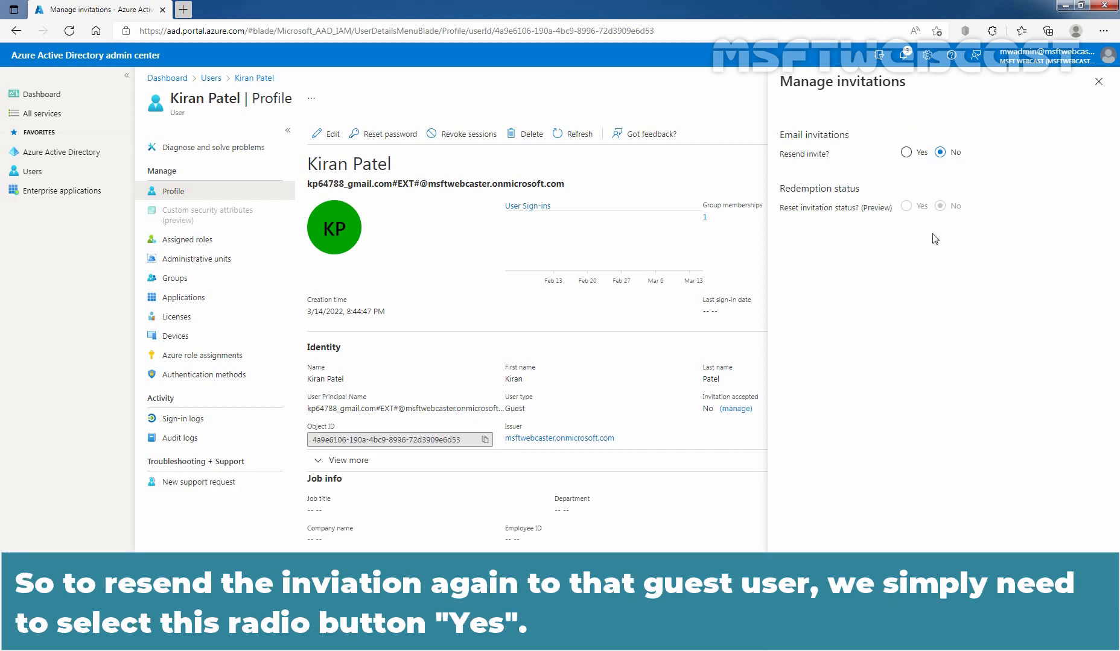
left_click(906, 152)
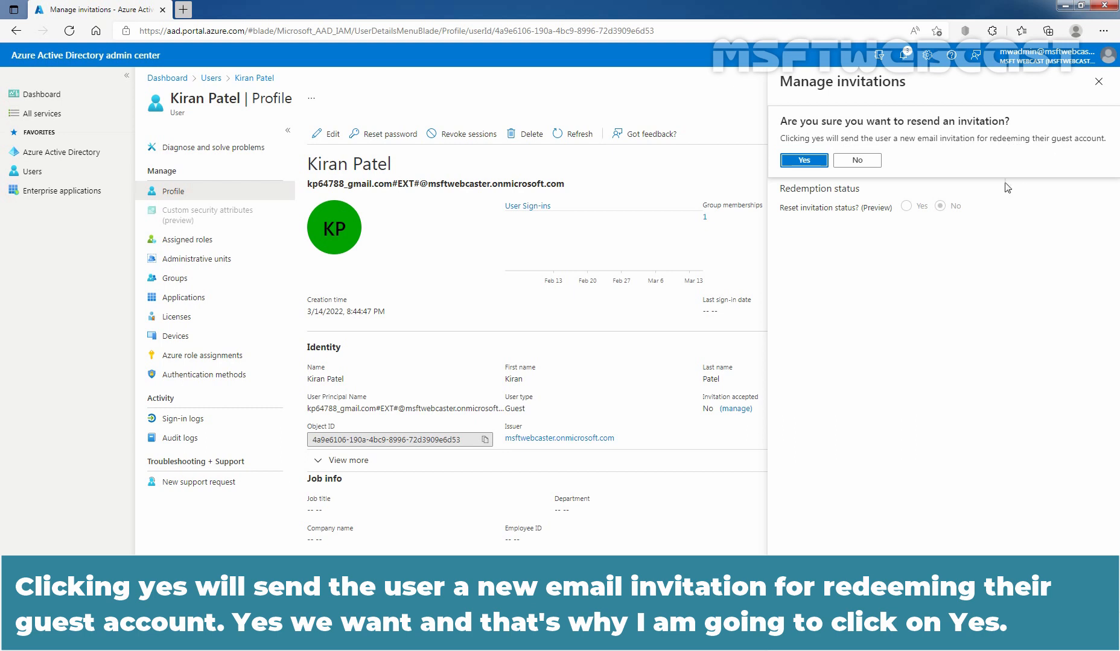
left_click(804, 160)
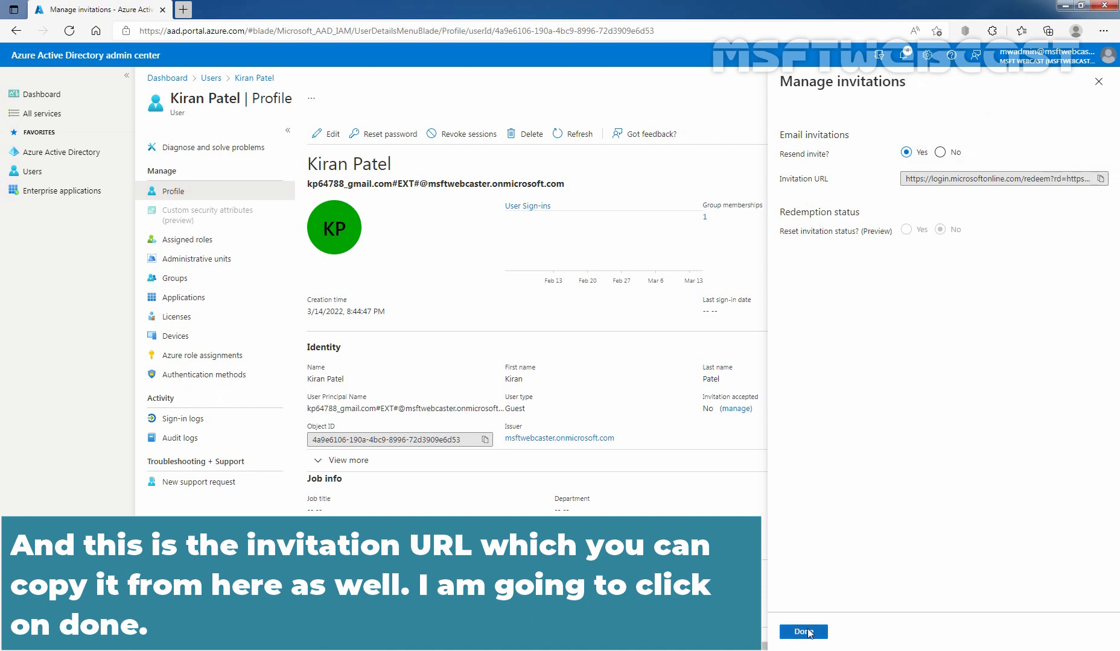
left_click(810, 632)
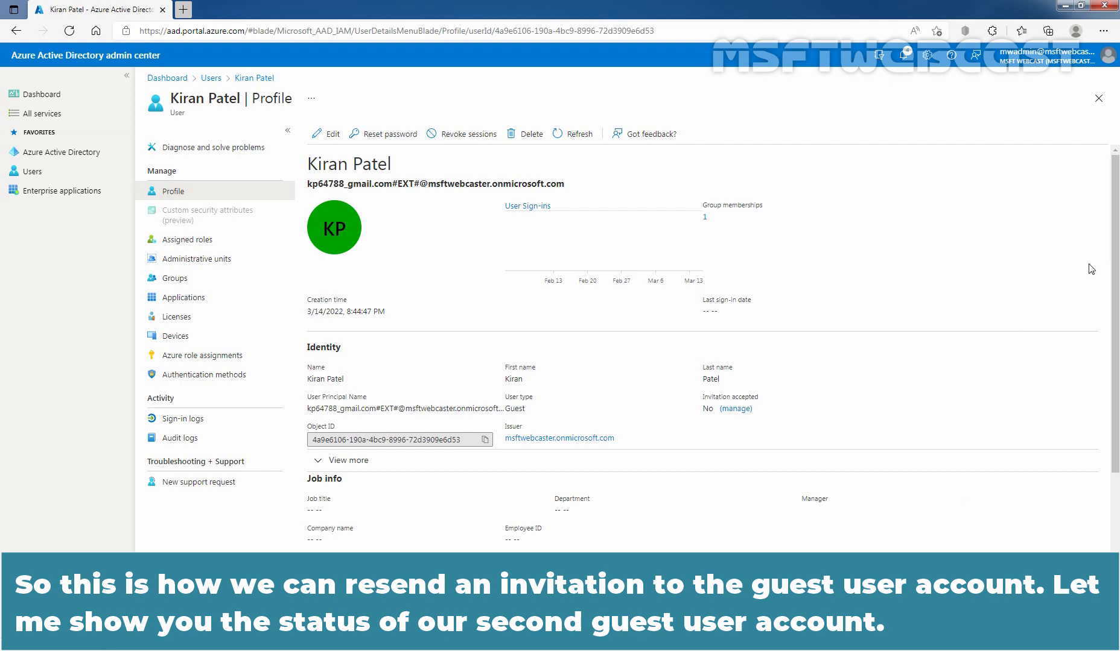
- Confirm the second guest's Resend invite is greyed out, then close back to All users
left_click(1097, 100)
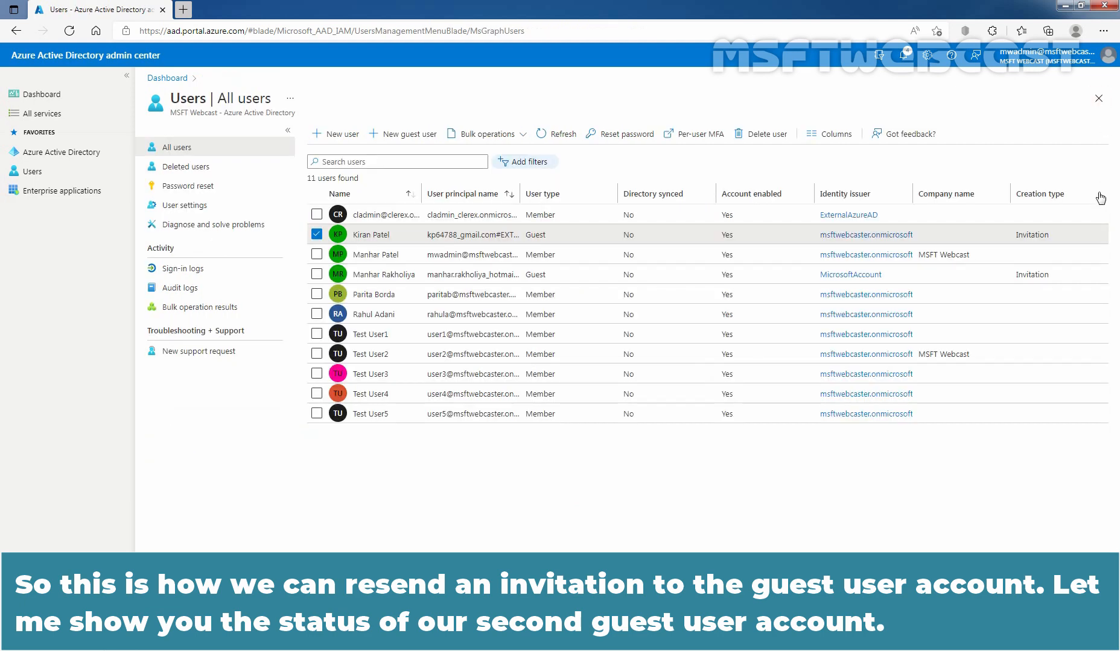
left_click(372, 276)
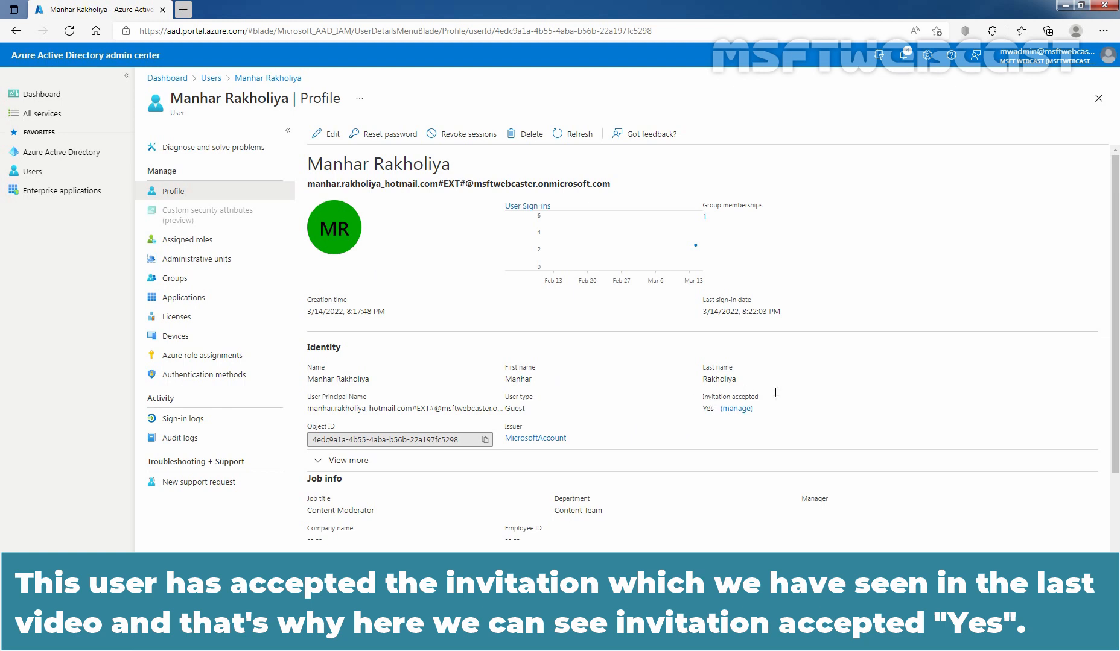
left_click(736, 410)
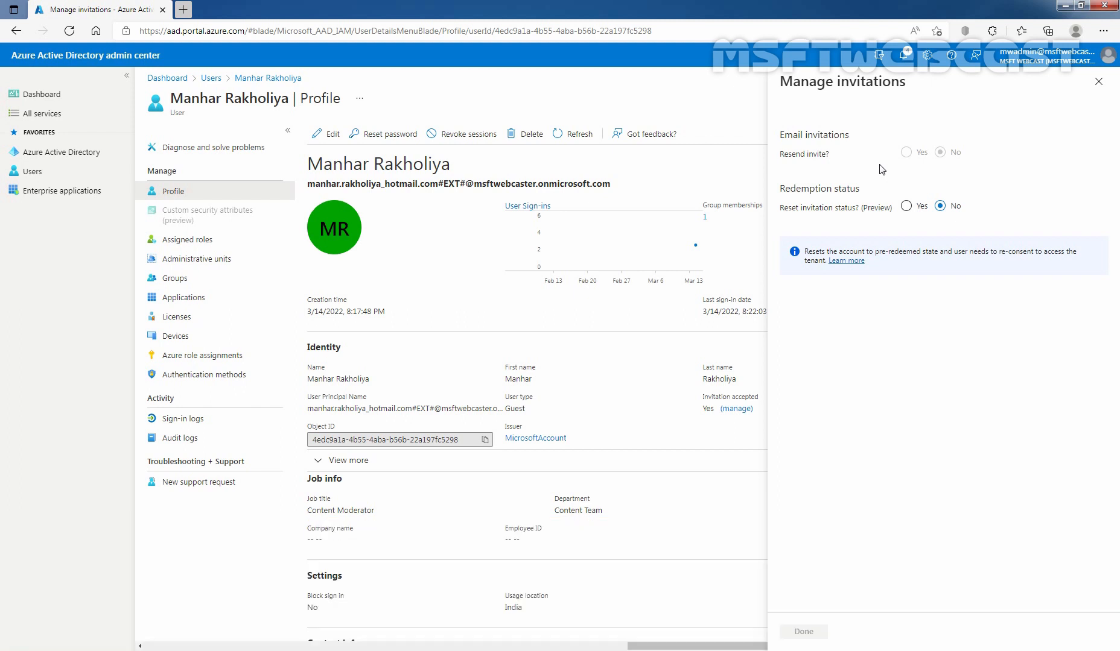
left_click(1097, 81)
left_click(1099, 99)
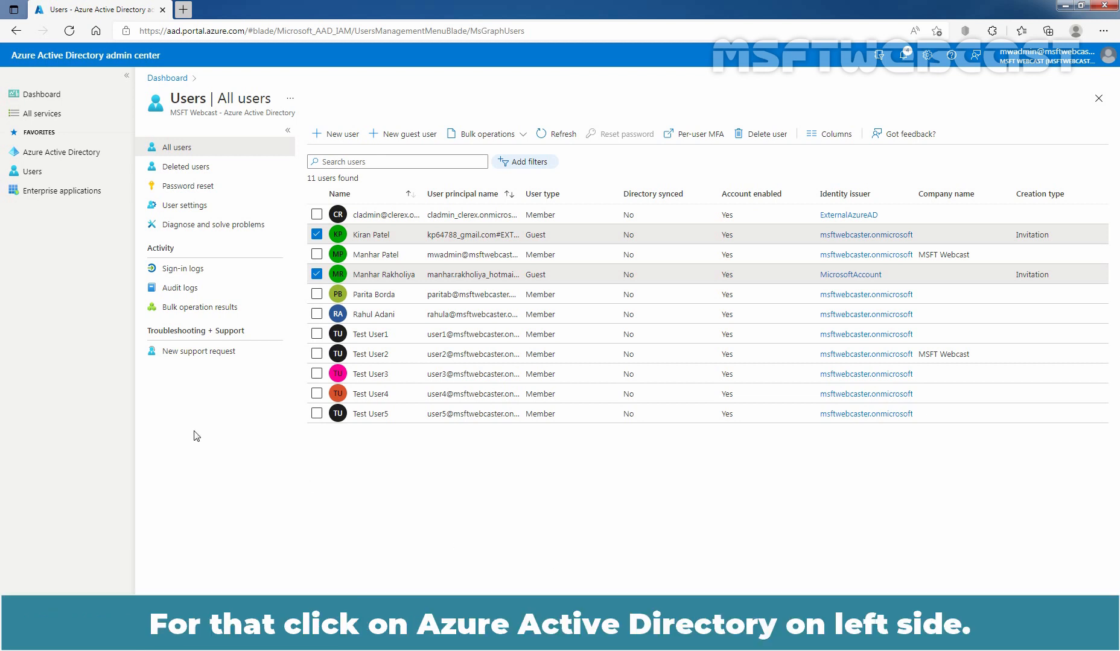
- Go to the directory's Roles and administrators list and scroll down to User administrator
left_click(54, 153)
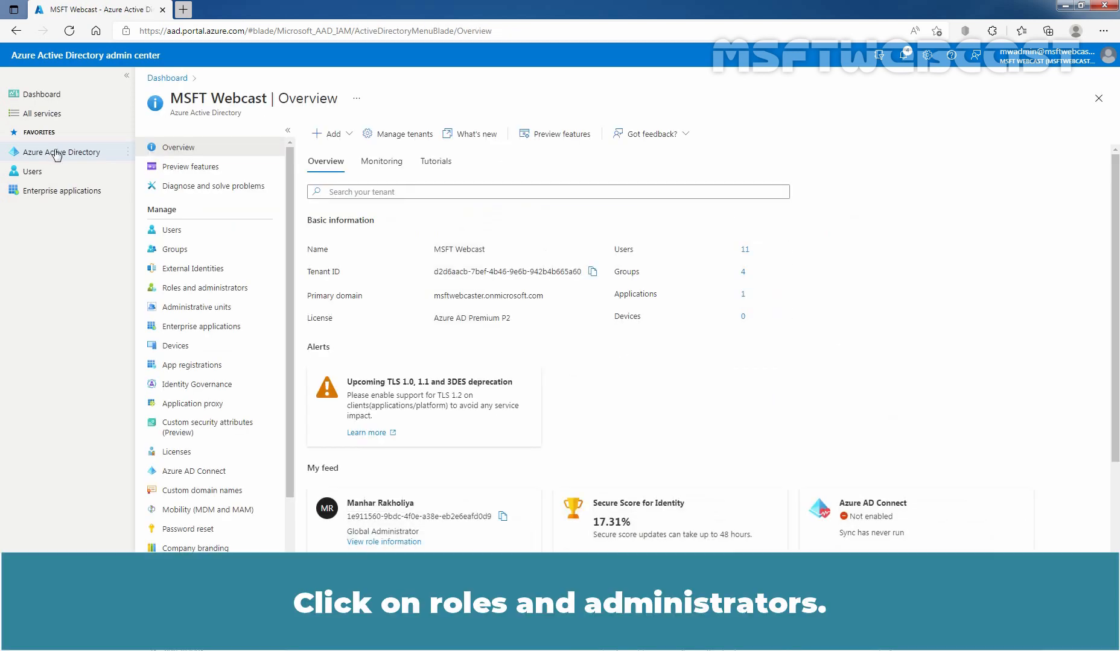
left_click(194, 292)
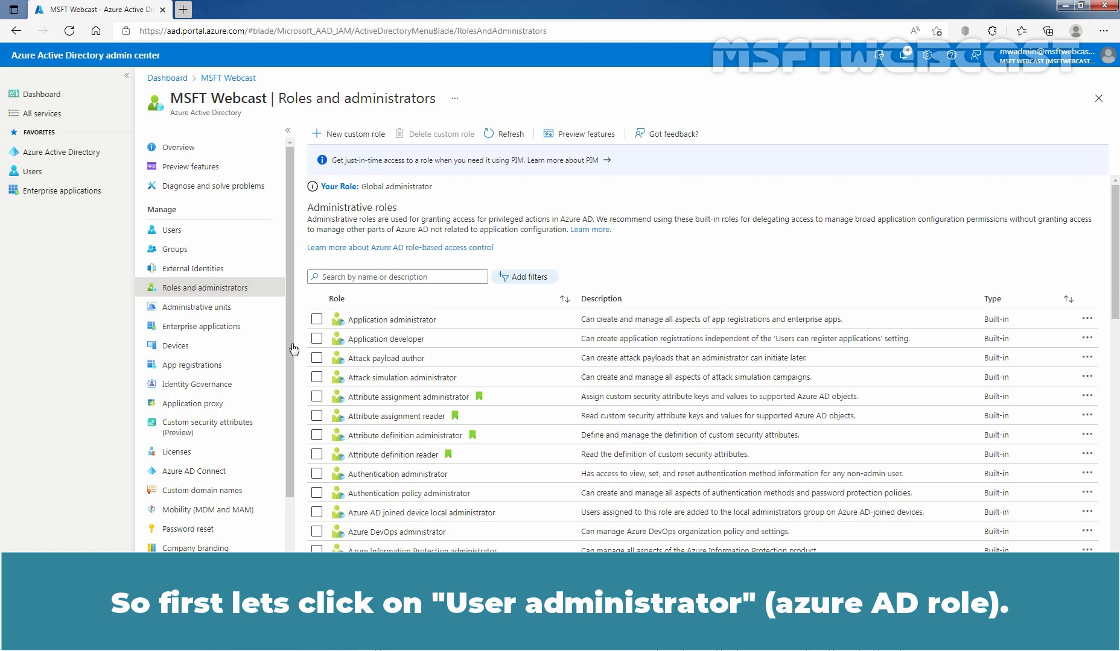
scroll(476, 407, "down", 13)
scroll(476, 407, "down", 8)
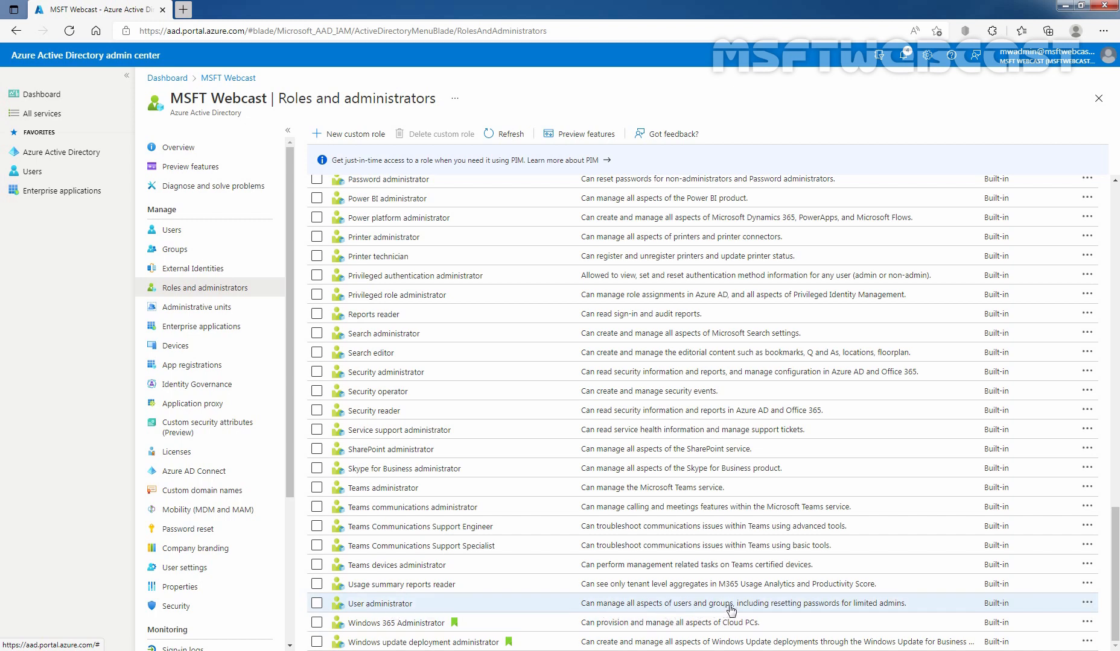
- Add the second guest user as a User administrator assignment with Directory scope
left_click(801, 611)
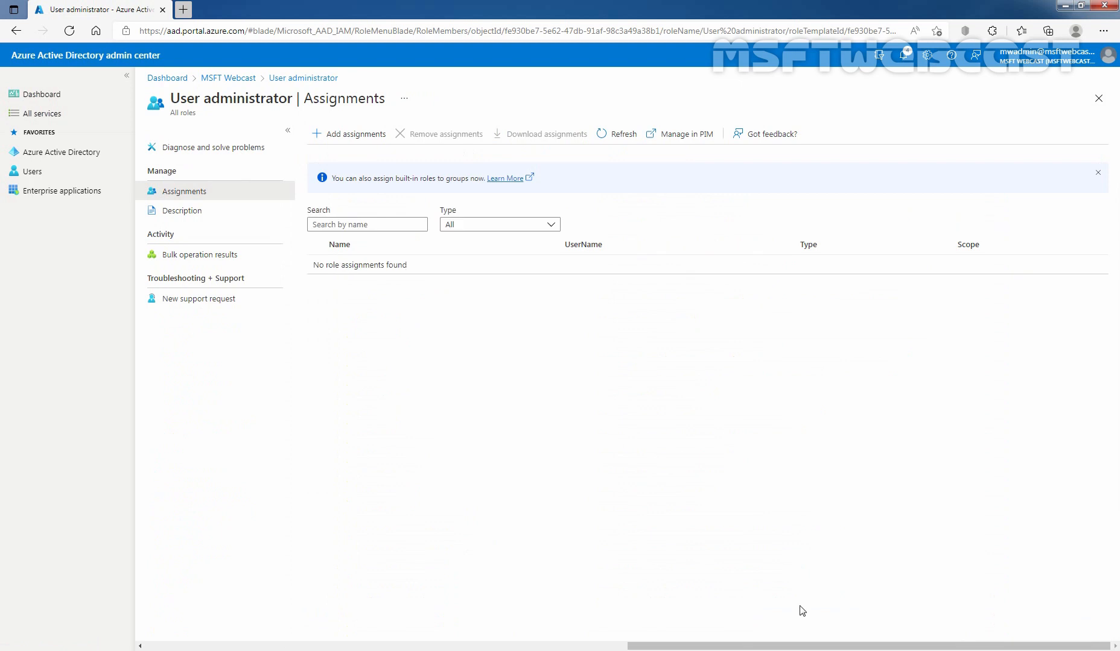
left_click(361, 137)
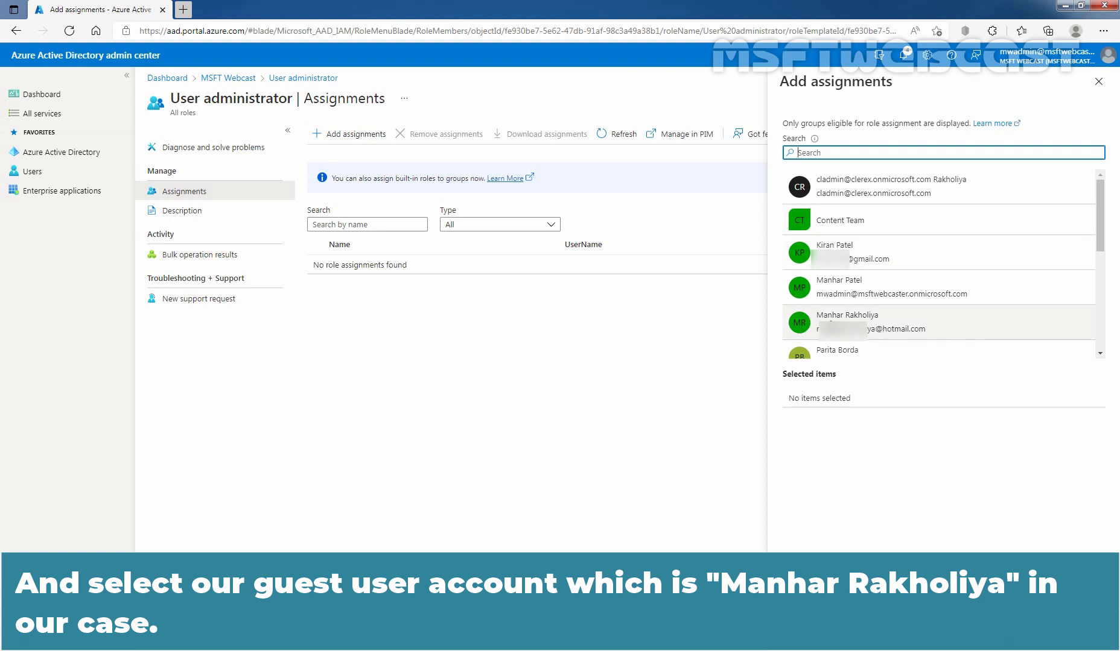
left_click(833, 324)
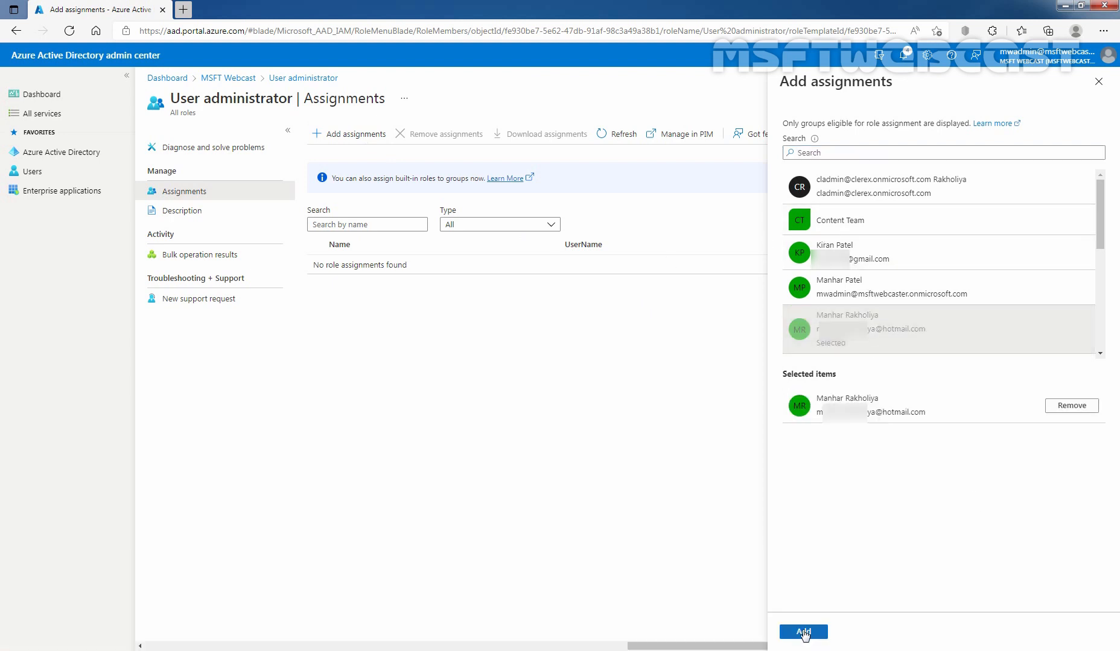
left_click(803, 632)
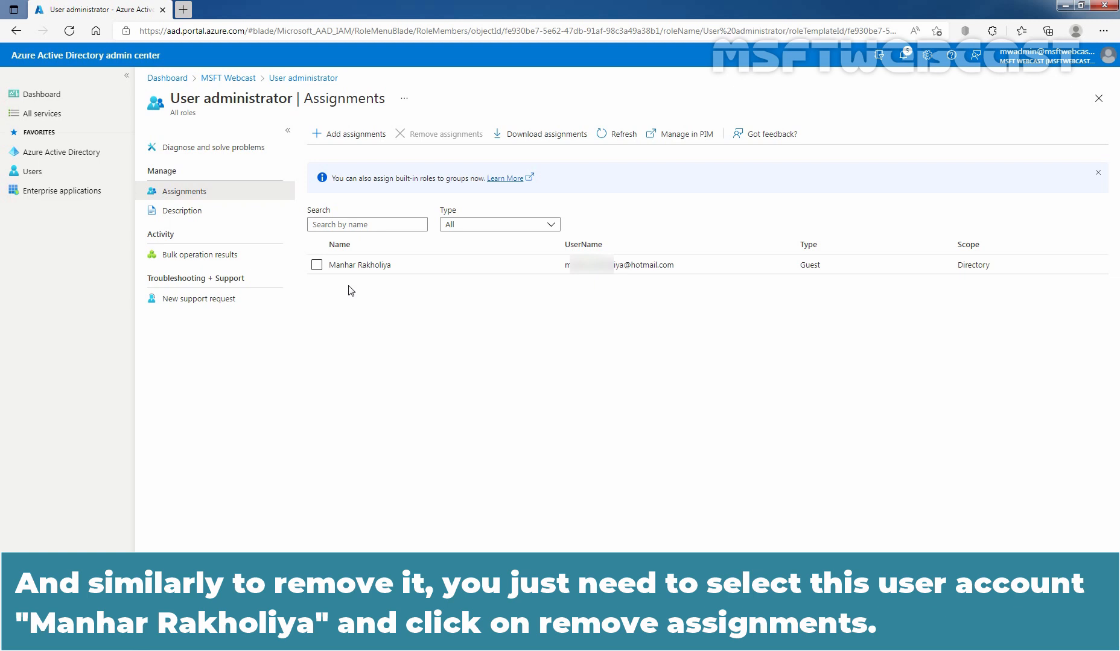
- Select the guest's User administrator assignment and confirm its removal
left_click(316, 265)
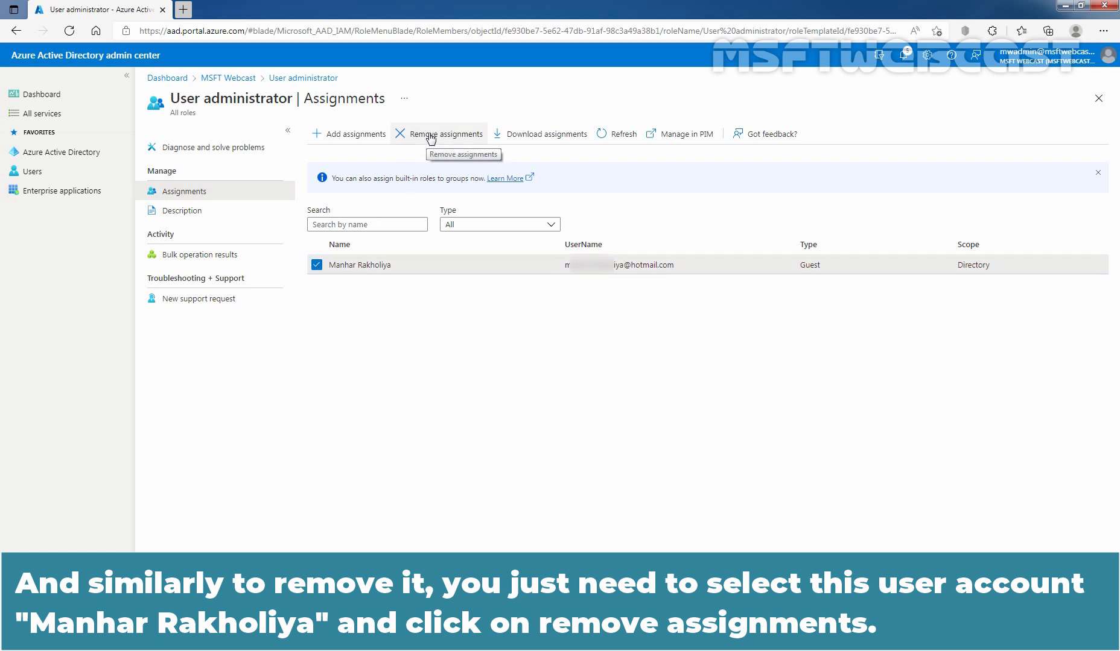
left_click(431, 136)
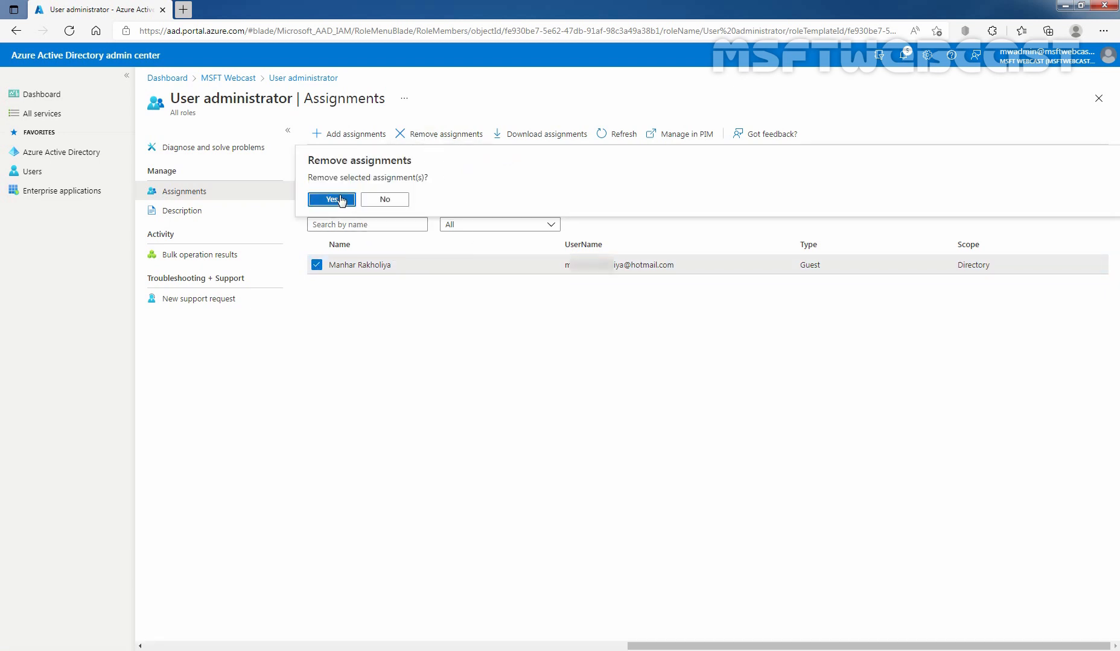
left_click(333, 200)
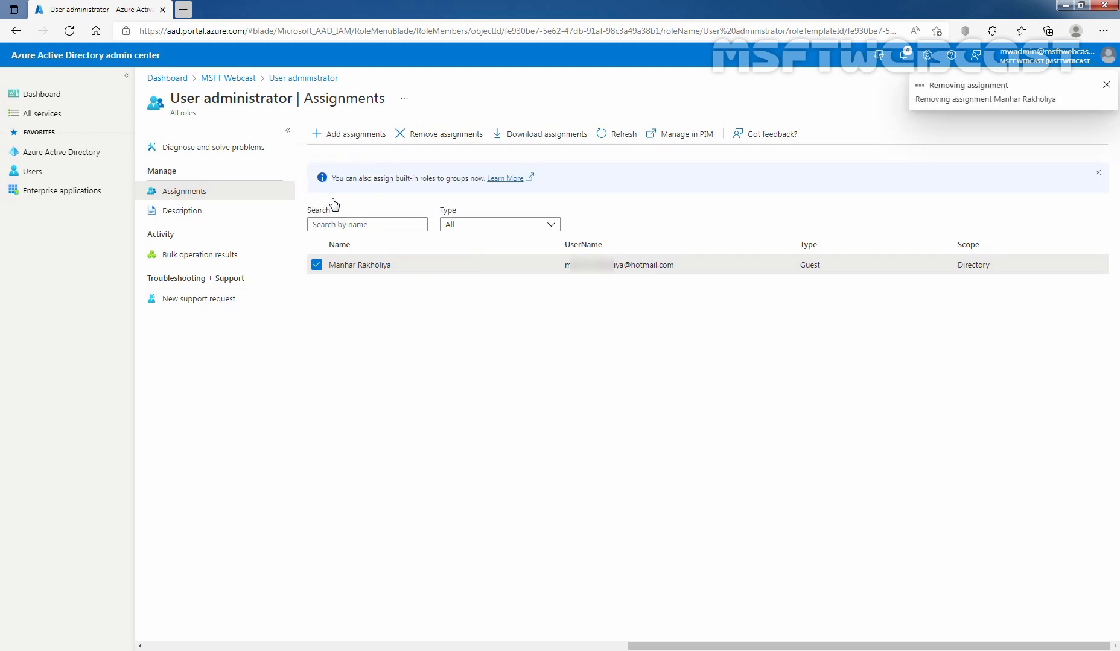